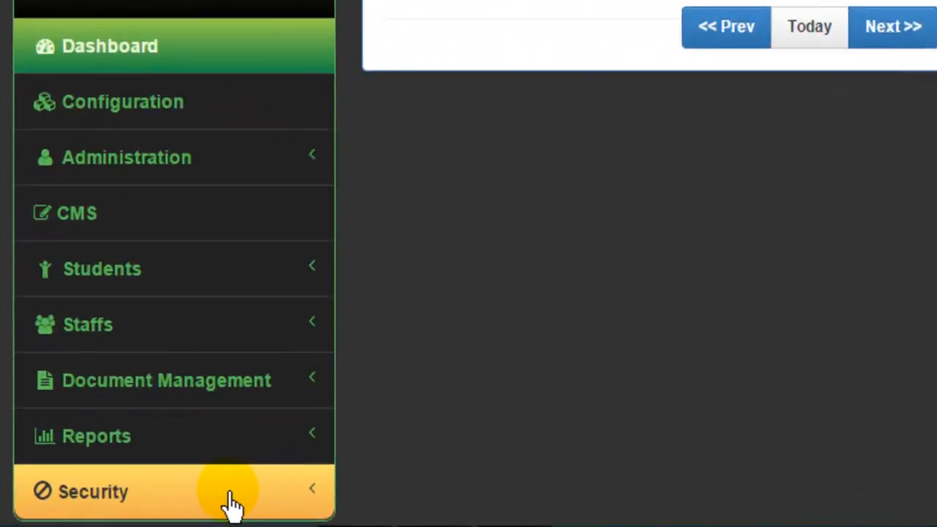
Step: Open Security > User Master to list all 12 application accounts by user type
left_click(260, 491)
scroll(261, 504, "down", 3)
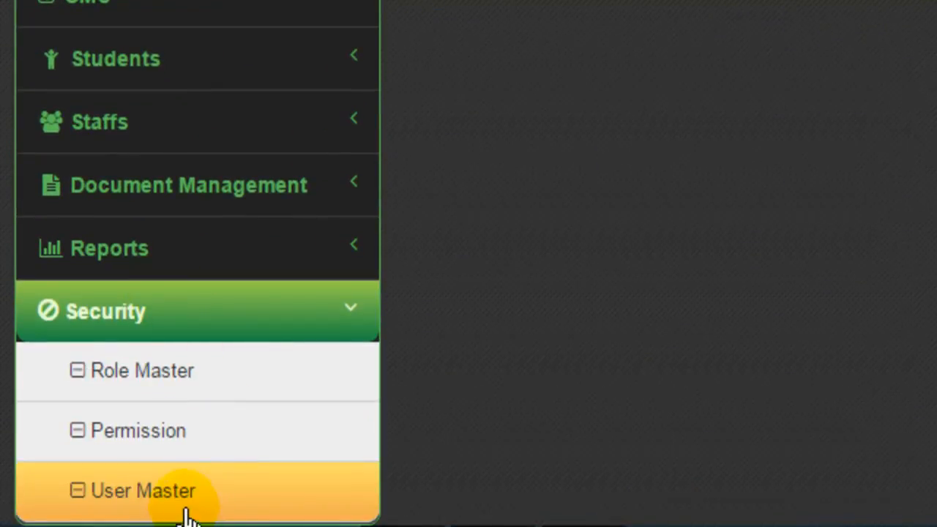
left_click(192, 504)
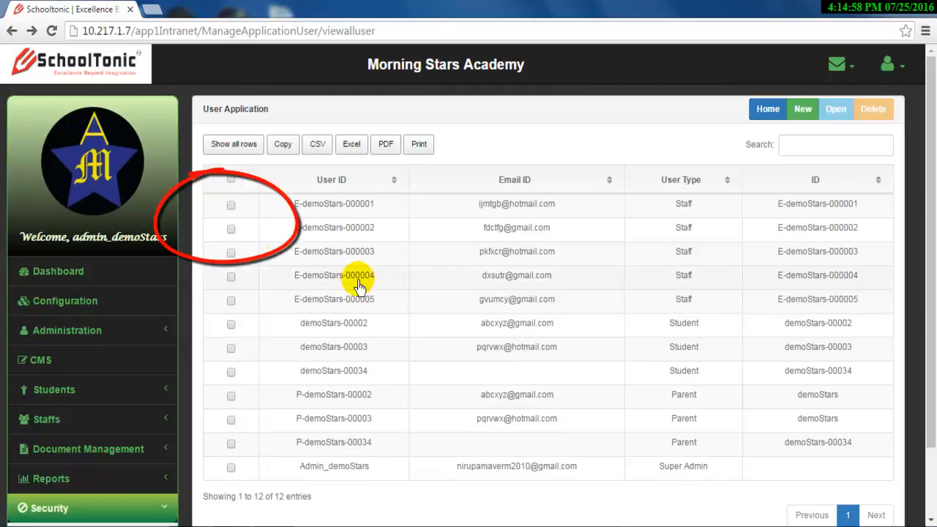
Step: Select the first staff user in the list and open it for editing to view its roles and permissions
left_click(231, 206)
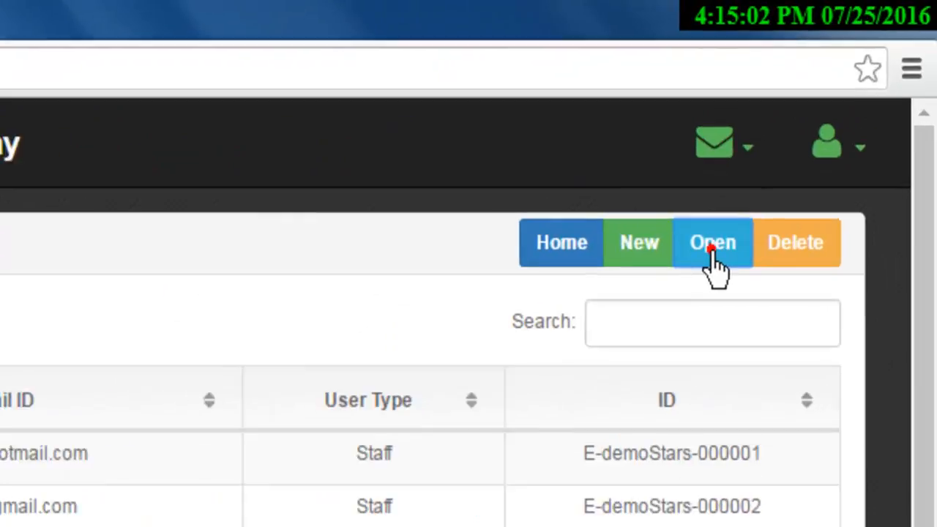
left_click(836, 108)
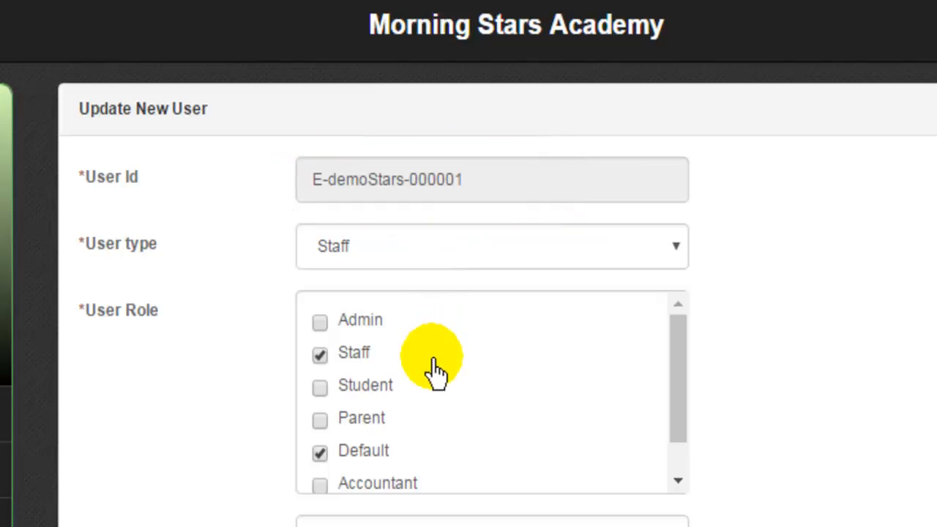
scroll(436, 373, "down", 3)
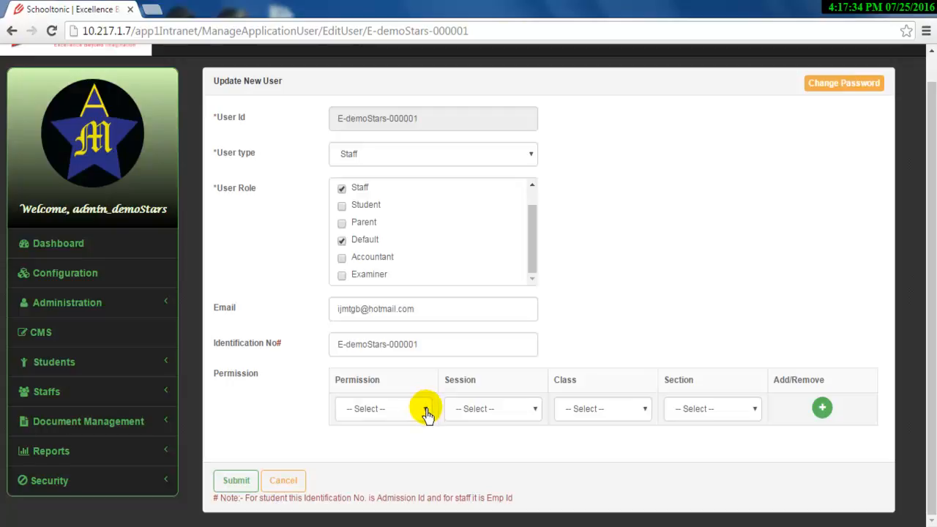
Step: Set the first permission row to Marks Assignment, Session 2016, Class 1, Section A, then add another row
left_click(425, 412)
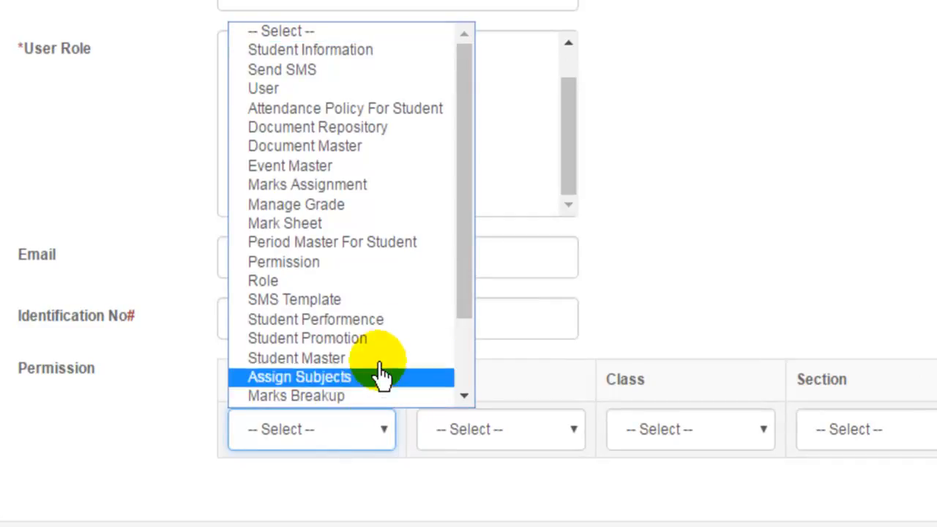
left_click(364, 190)
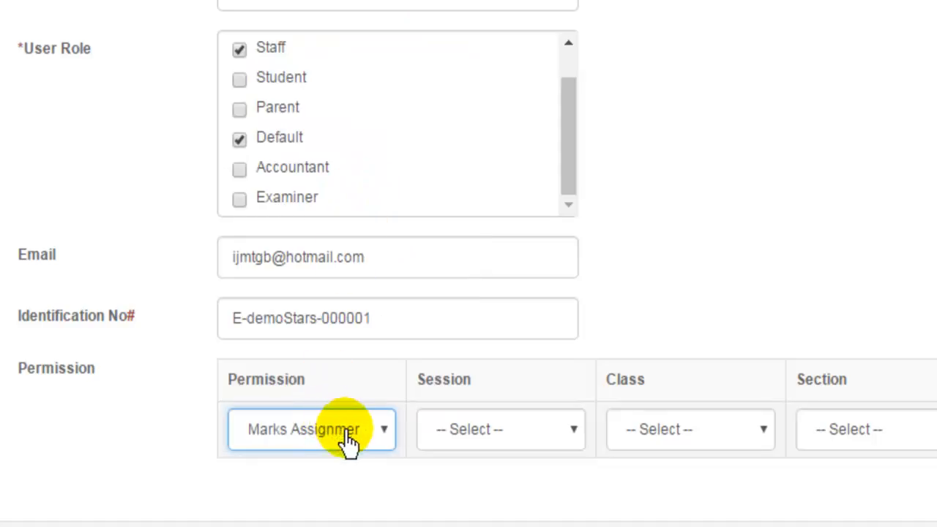
left_click(575, 434)
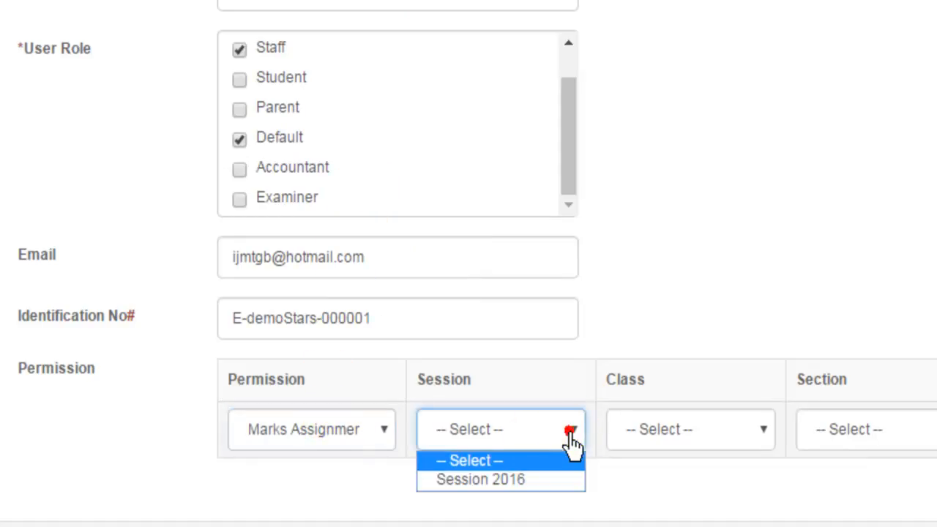
left_click(523, 483)
left_click(689, 432)
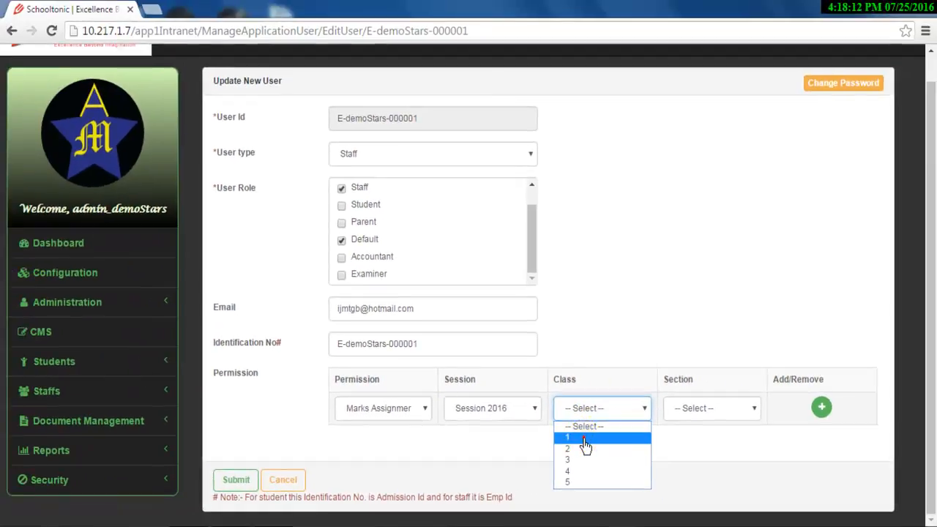
left_click(585, 439)
left_click(684, 408)
left_click(685, 438)
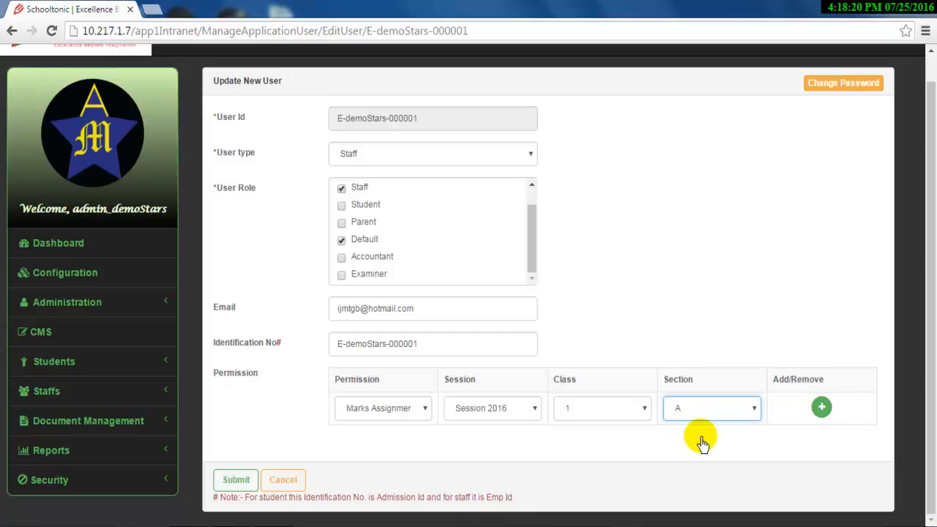
left_click(821, 408)
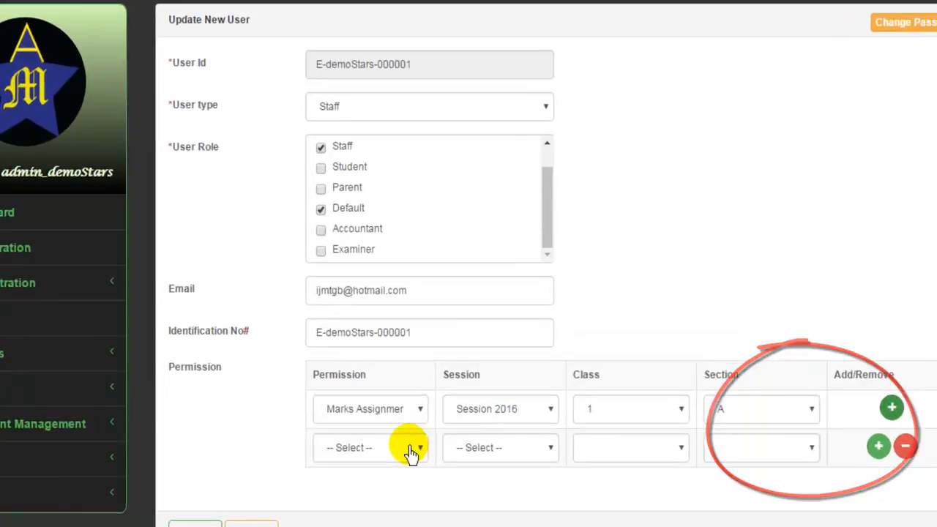
Step: Set the second permission row to Assign Subjects, Session 2016, Class 2, Section A, then add a third row
left_click(420, 441)
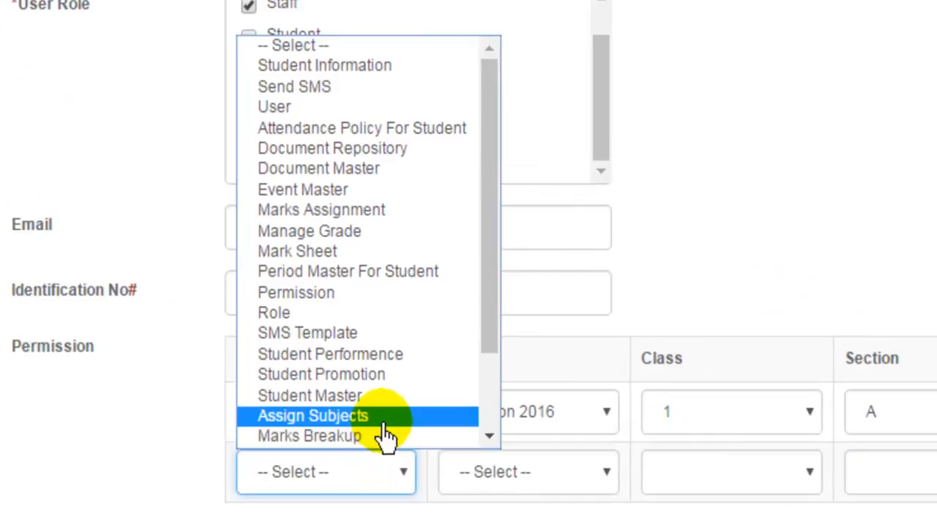
left_click(382, 419)
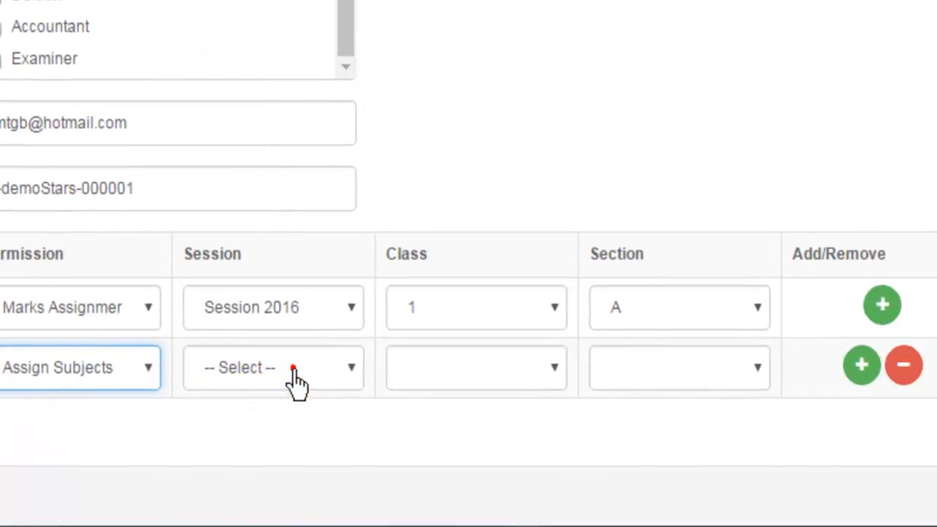
left_click(293, 369)
left_click(300, 420)
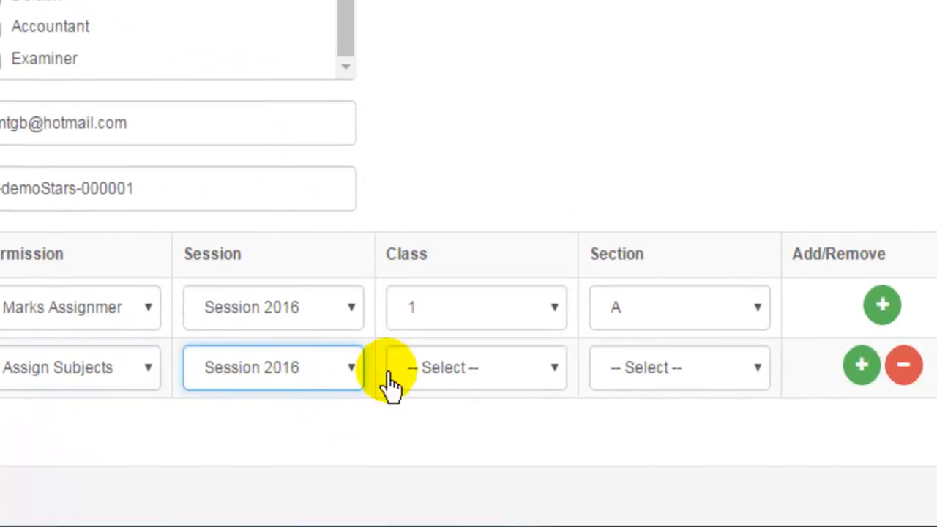
left_click(505, 380)
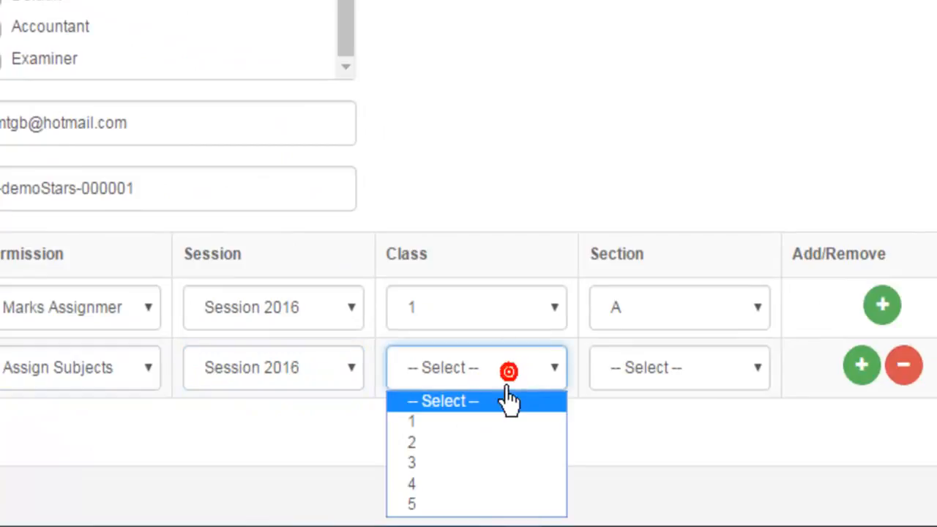
left_click(497, 453)
left_click(653, 362)
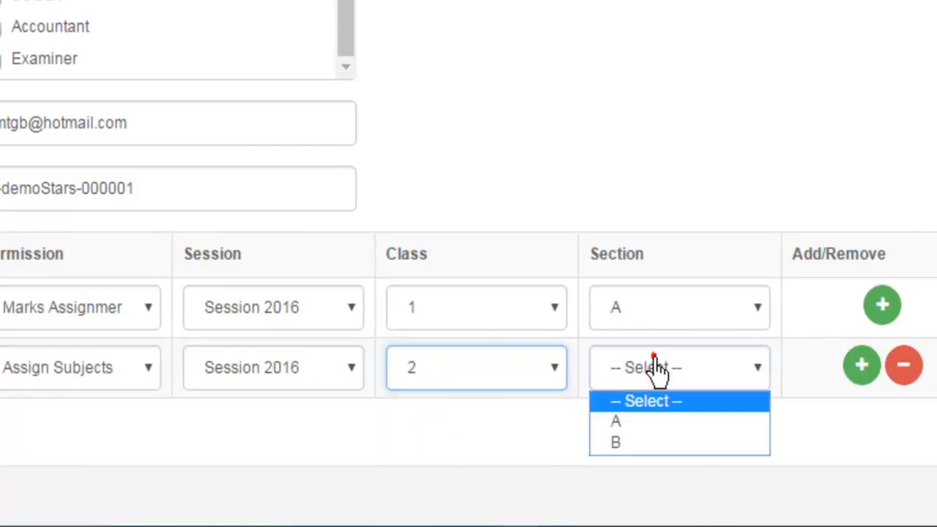
left_click(637, 421)
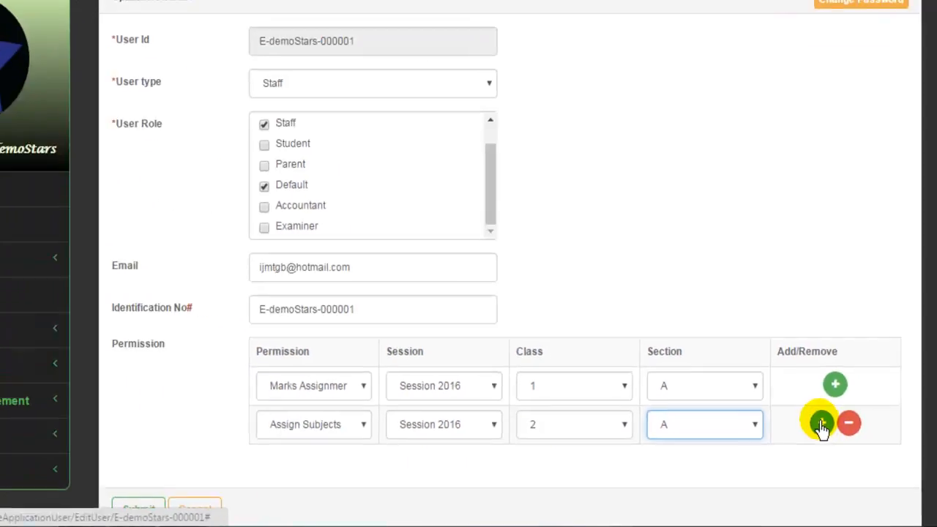
left_click(862, 365)
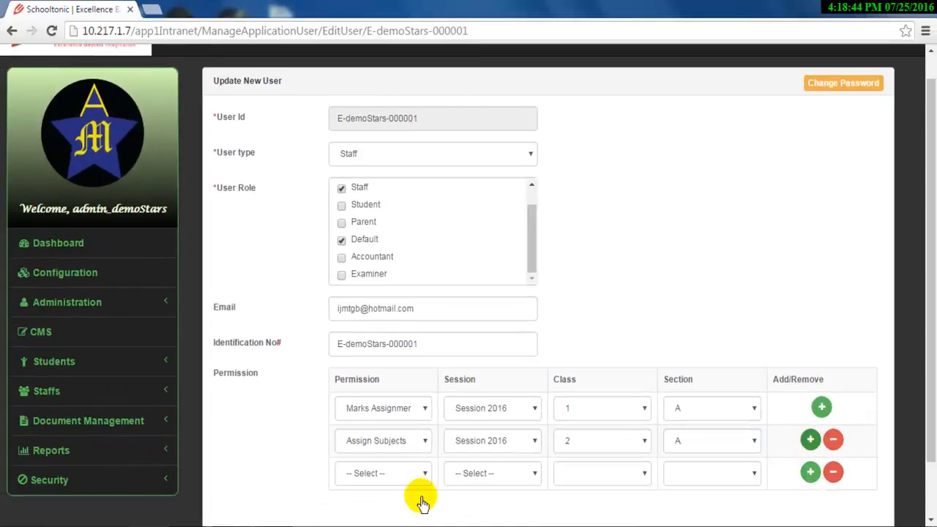
Step: Set the third permission row to Mark Sheet, Session 2016, Class 5, Section A
left_click(423, 476)
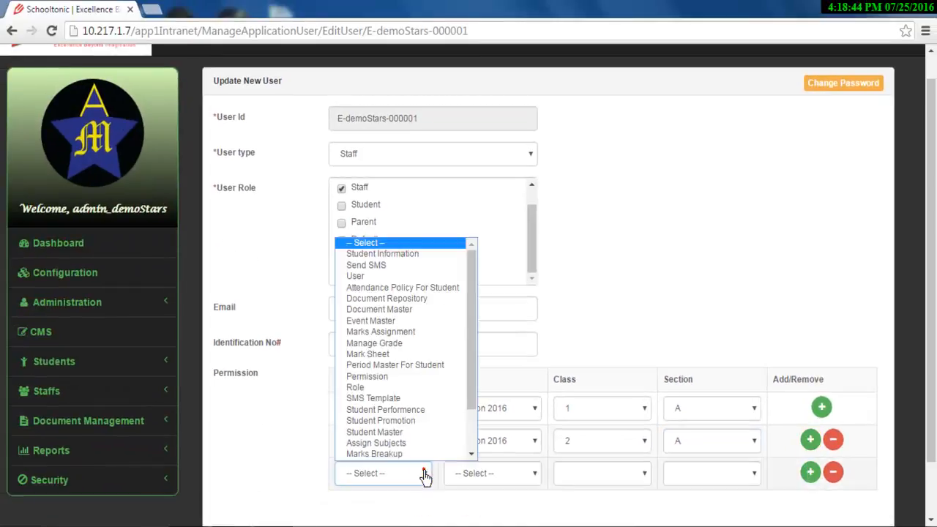
left_click(377, 354)
left_click(502, 473)
left_click(497, 503)
left_click(599, 474)
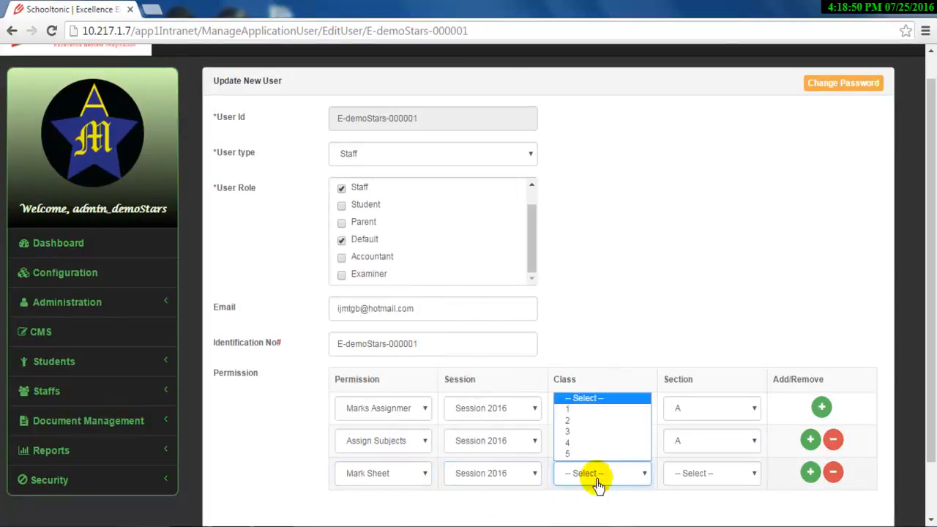
left_click(595, 460)
left_click(702, 474)
left_click(688, 502)
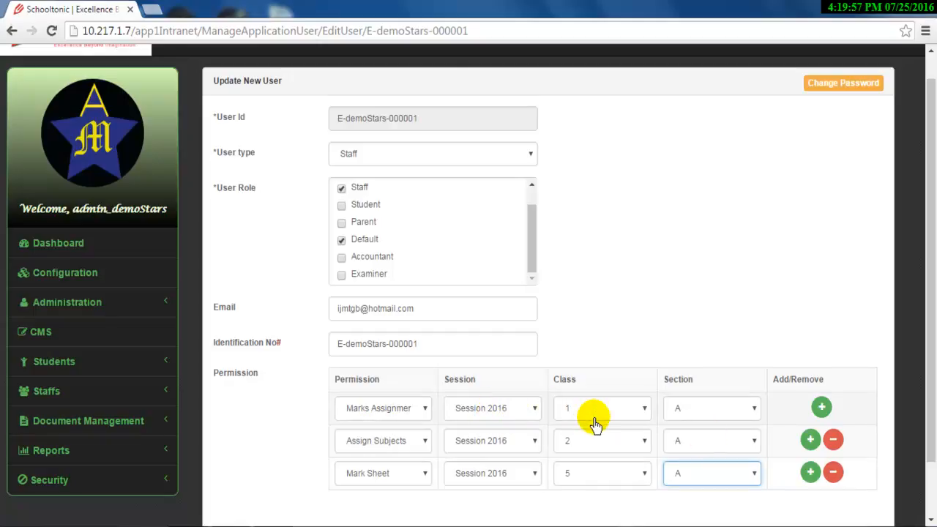
scroll(591, 419, "down", 1)
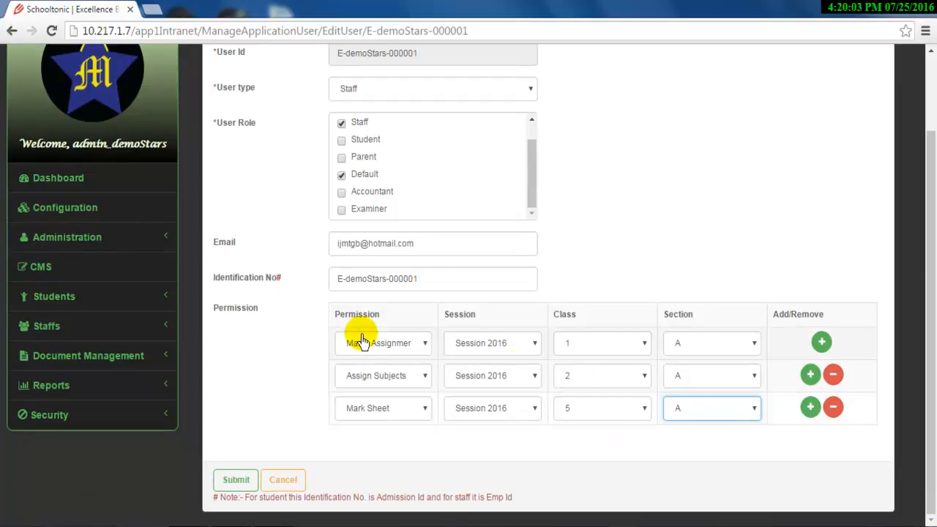
left_click(235, 482)
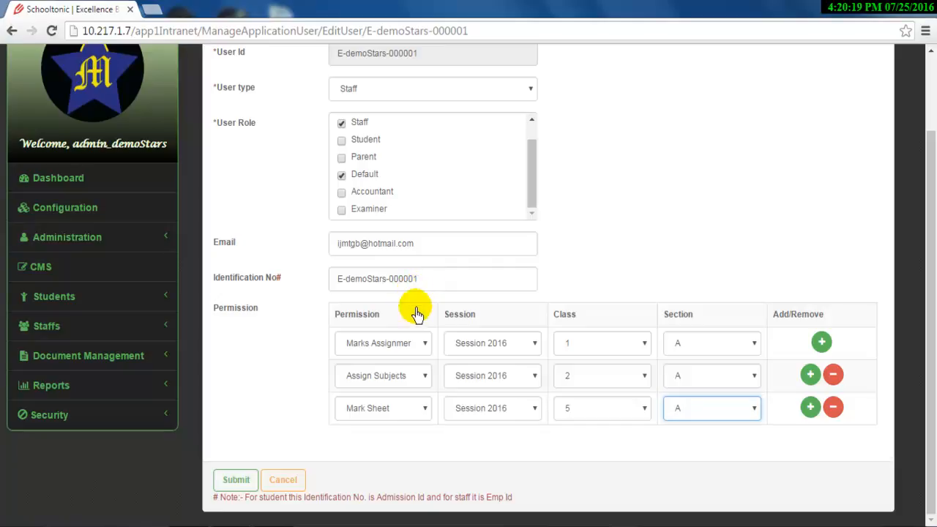
scroll(428, 326, "up", 2)
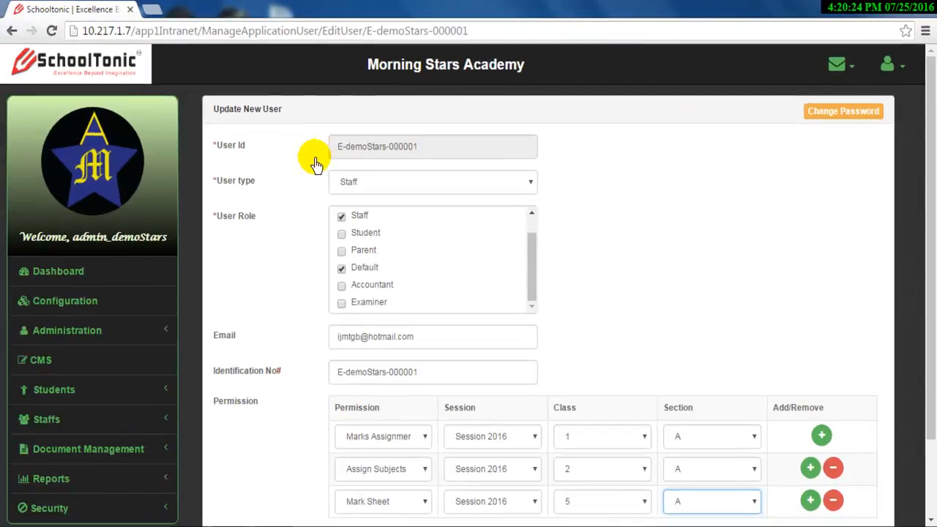
scroll(373, 212, "down", 2)
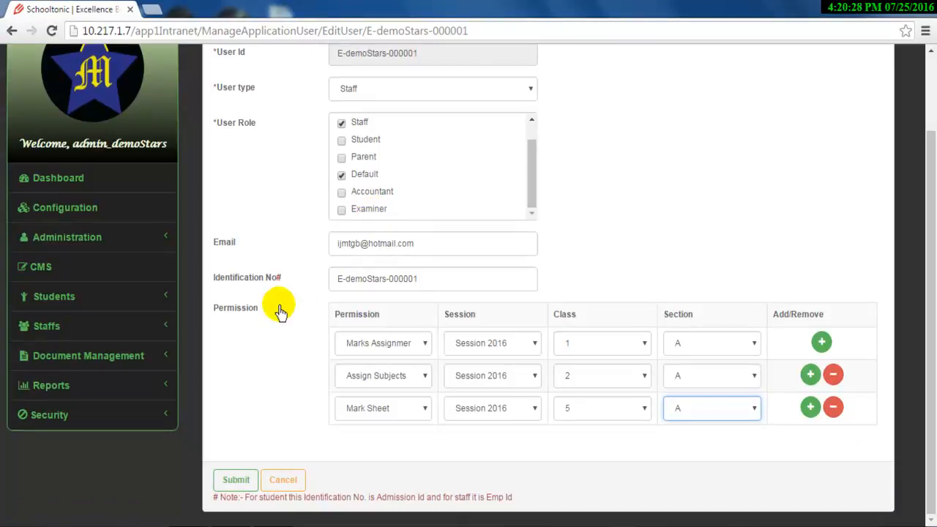
Step: Submit the staff user's updated permissions, then select another staff User ID in the user table
left_click(237, 480)
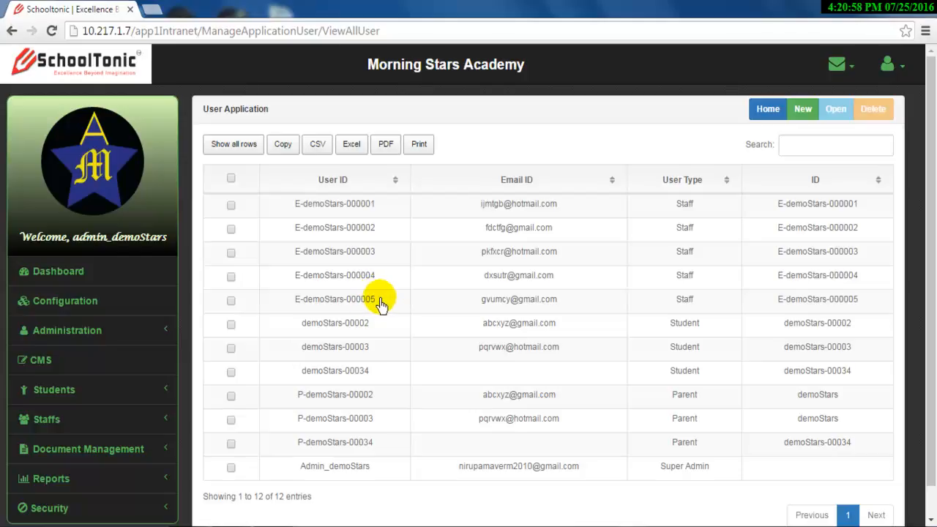
left_click_drag(375, 301, 294, 307)
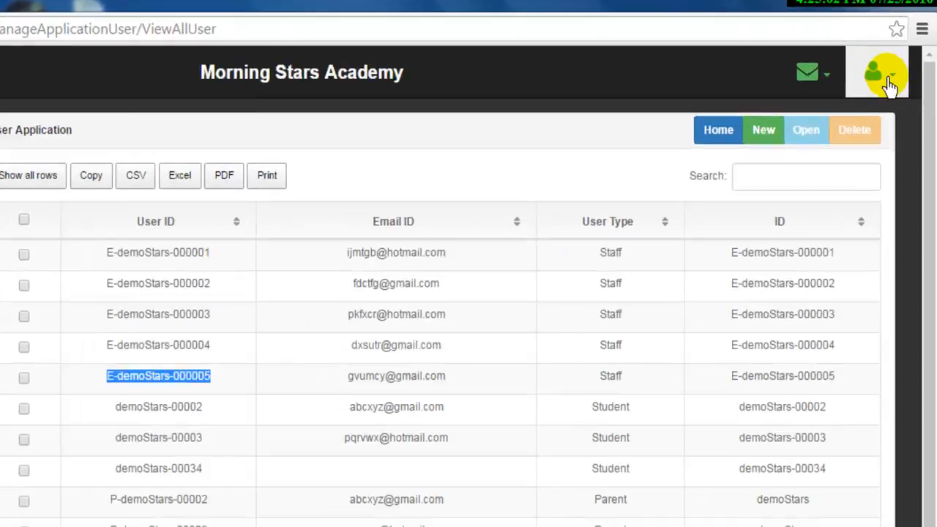
Step: Log out of the admin account and log in as the other staff user with their User ID and password
left_click(899, 67)
left_click(727, 391)
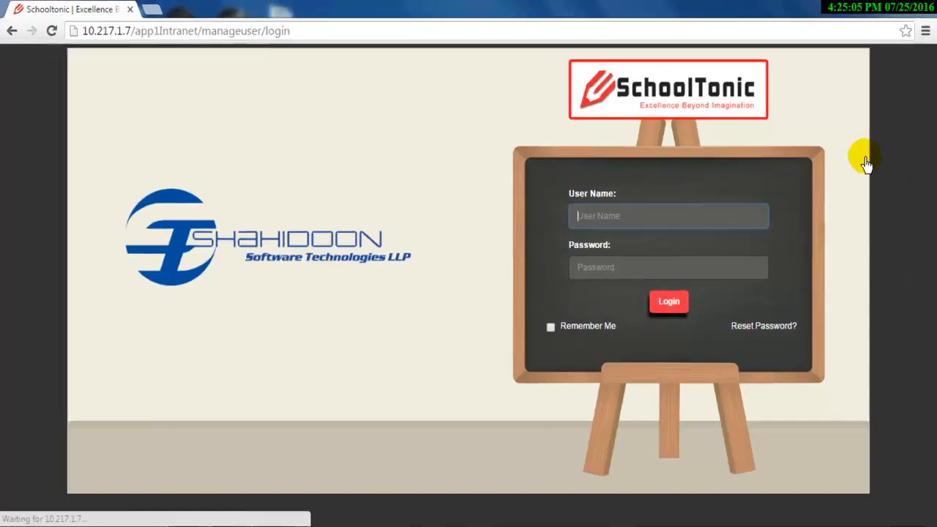
left_click(714, 216)
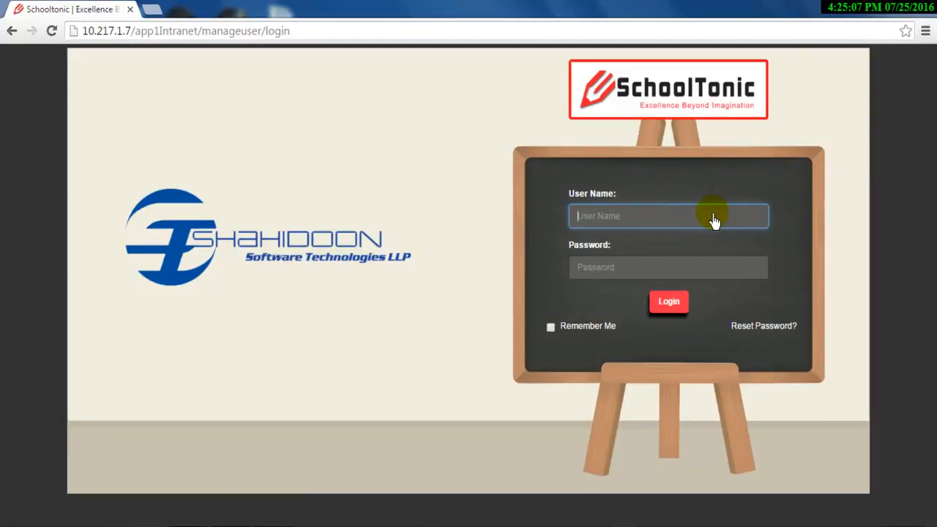
type("E-demoStars-000005")
left_click(646, 268)
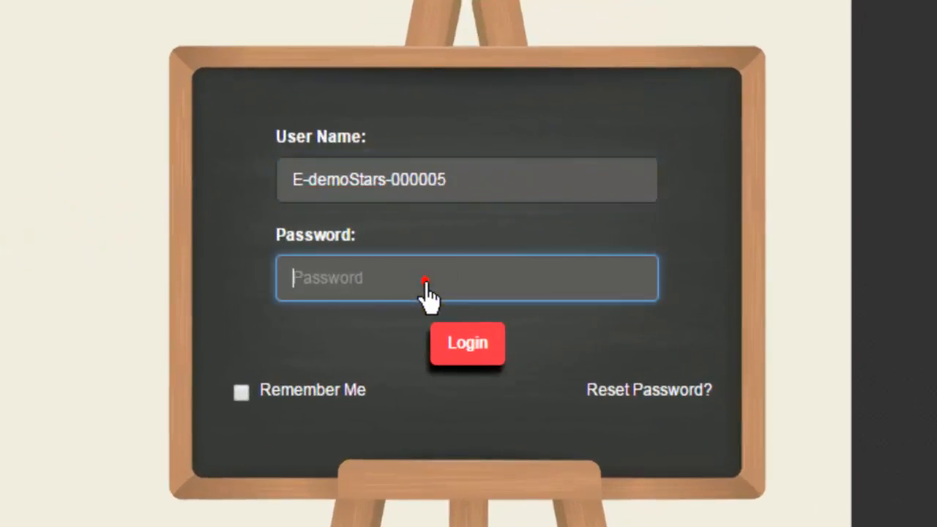
type("d••••")
left_click(475, 350)
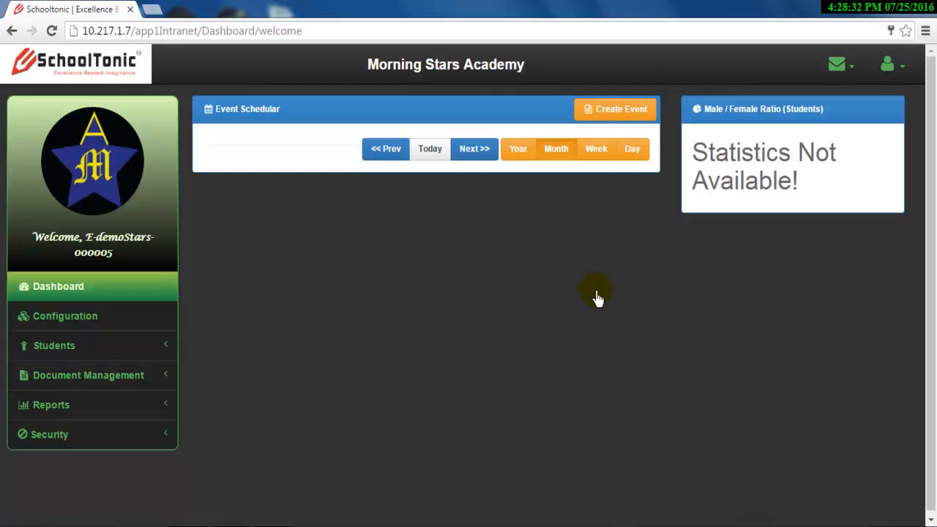
Step: Open the Configuration section from the staff user's sidebar
left_click(138, 321)
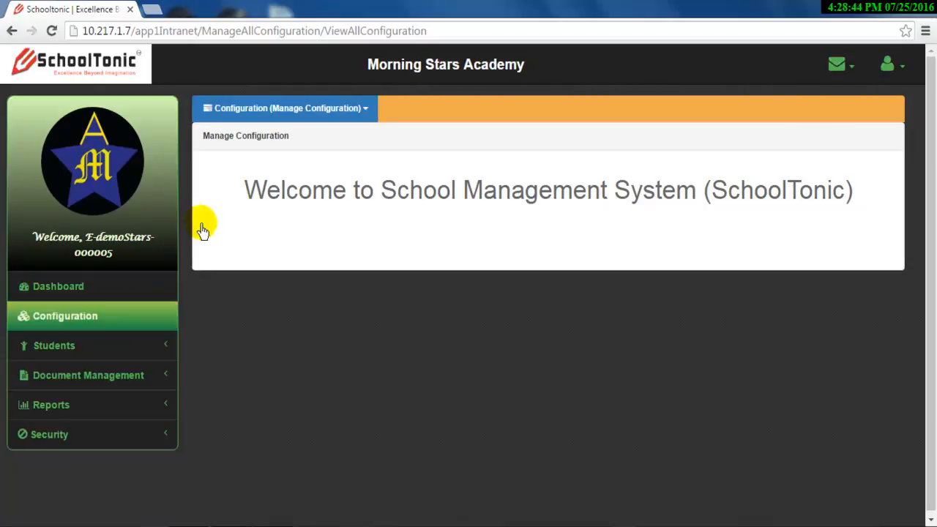
Step: Look over the configuration masters available to the staff user, then close the list
left_click(251, 112)
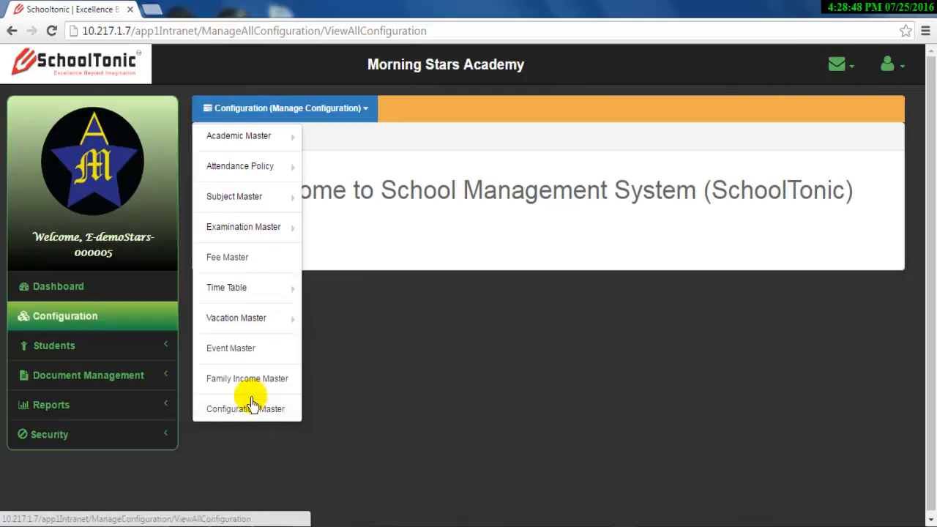
mouse_move(255, 143)
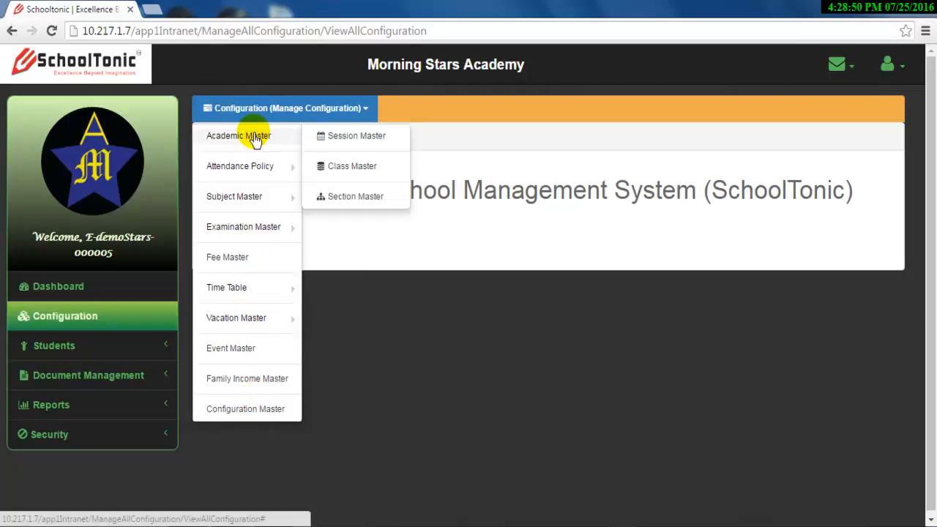
left_click(256, 108)
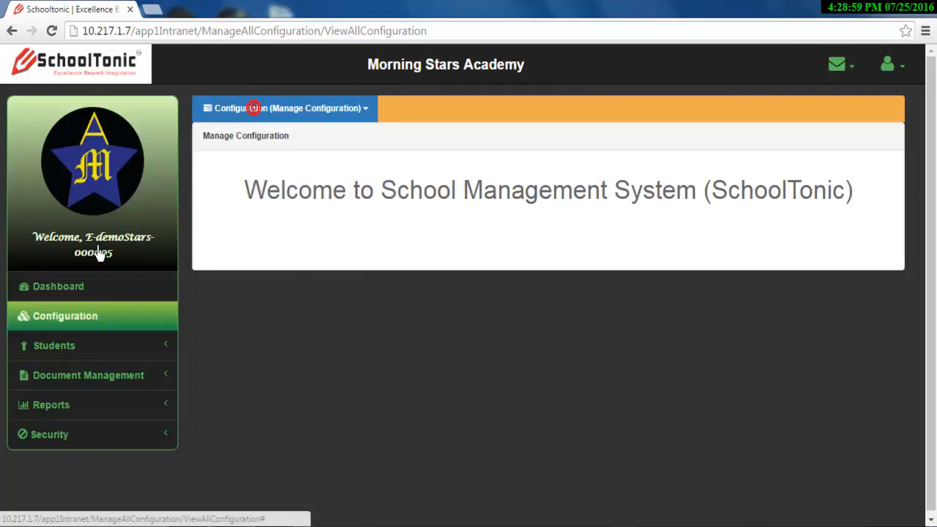
Step: Open Students > Admission, then expand and collapse Document Management, Reports and Security
left_click(62, 353)
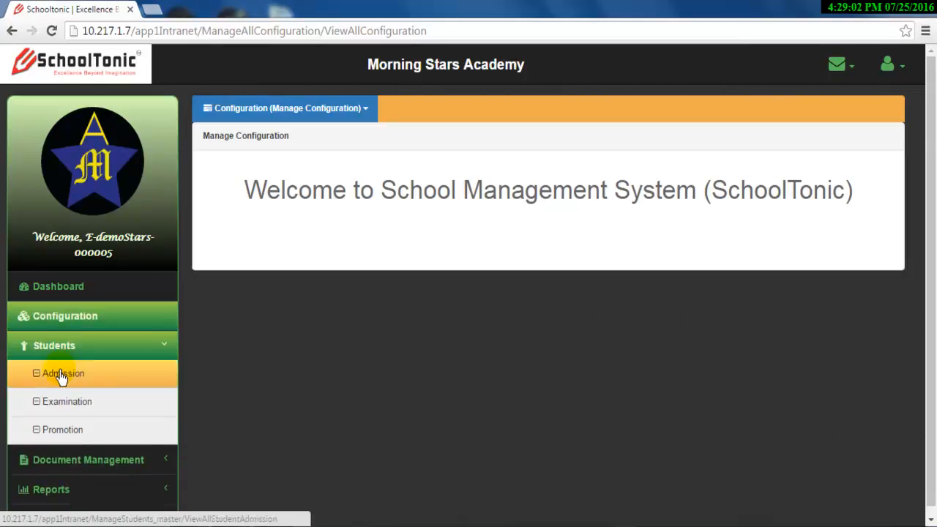
left_click(79, 376)
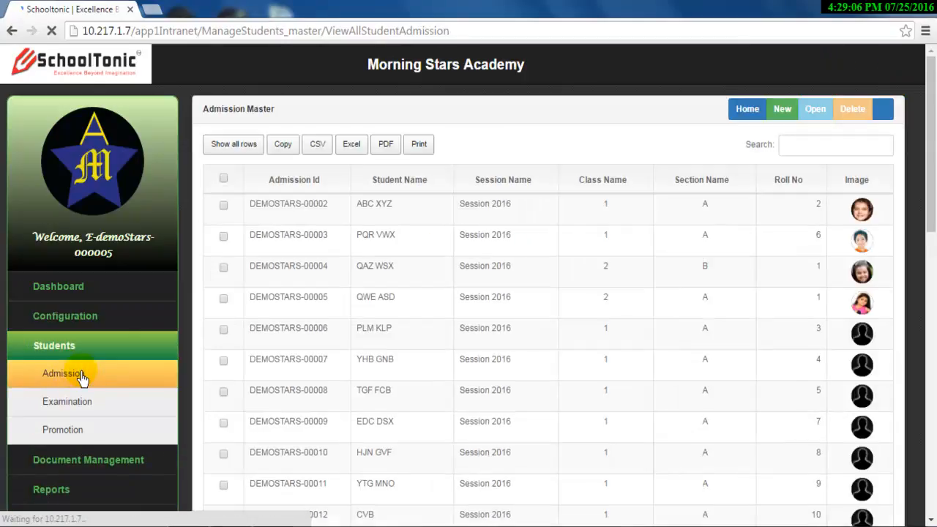
left_click(167, 348)
left_click(157, 380)
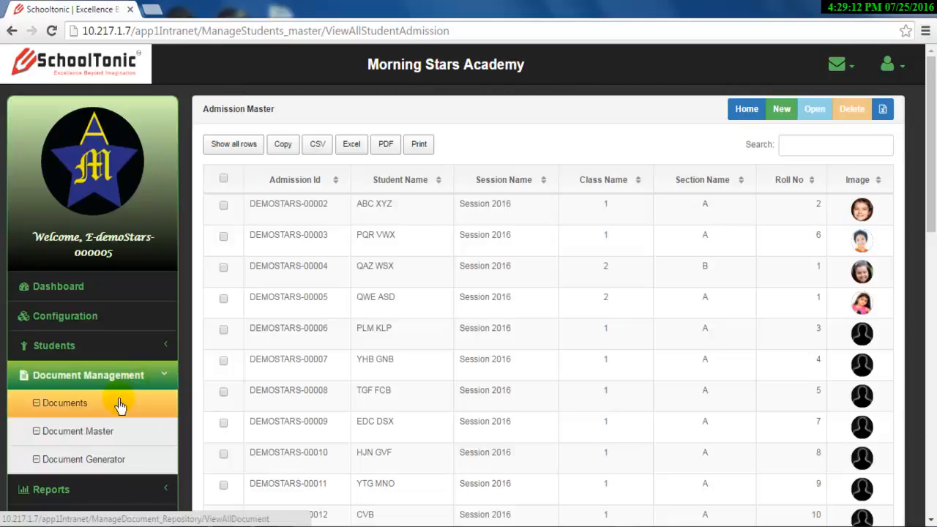
left_click(161, 381)
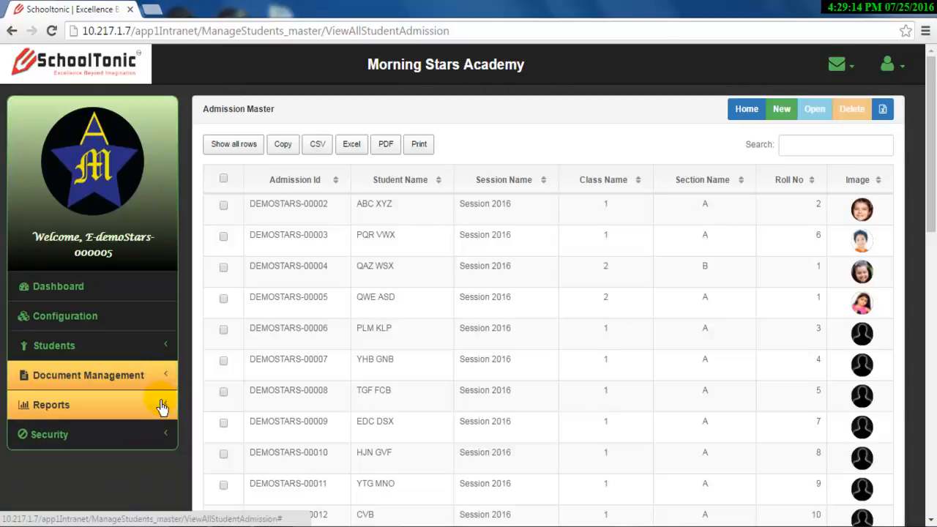
left_click(162, 406)
left_click(161, 411)
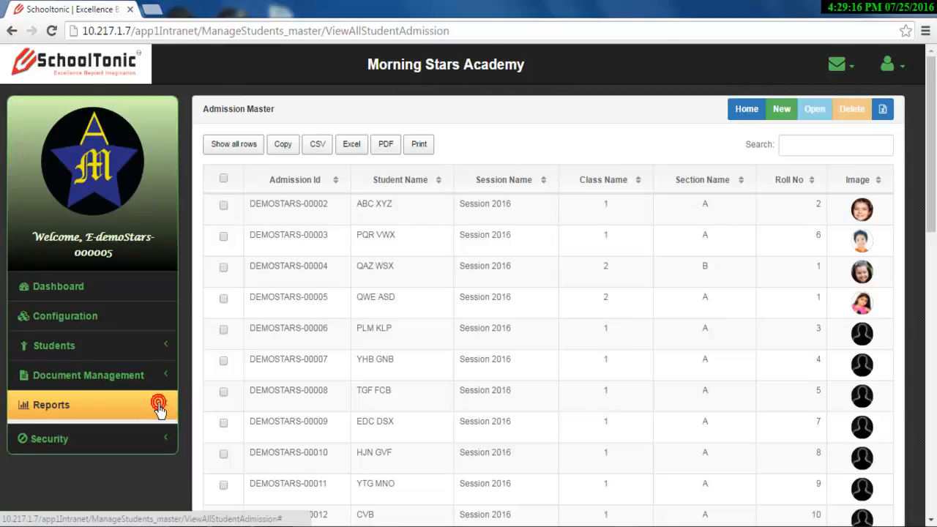
left_click(162, 437)
left_click(161, 434)
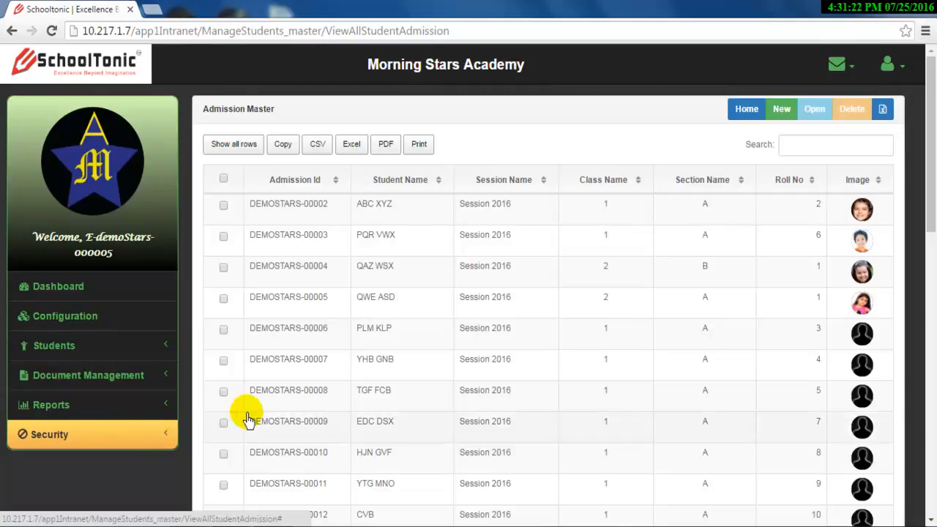
left_click(892, 72)
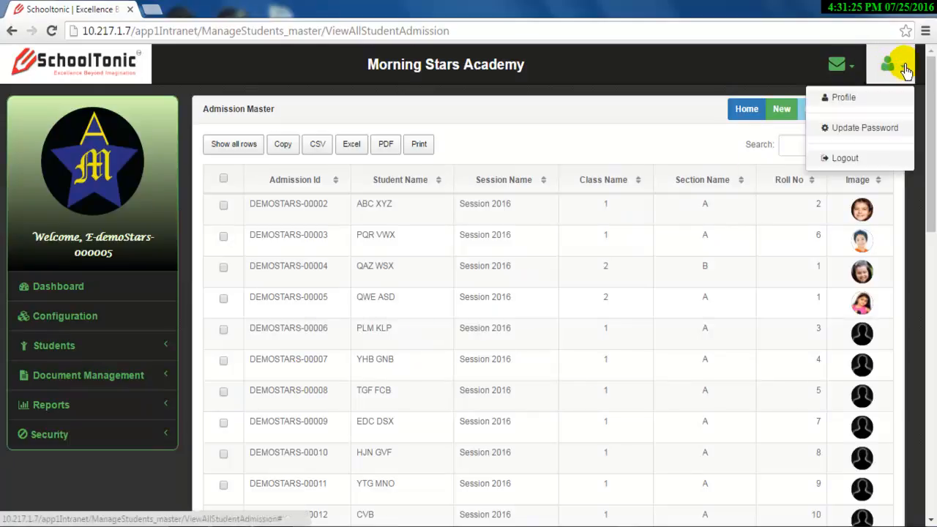
Step: Log out of the staff account and log back in as admin using the saved user name and password
left_click(871, 161)
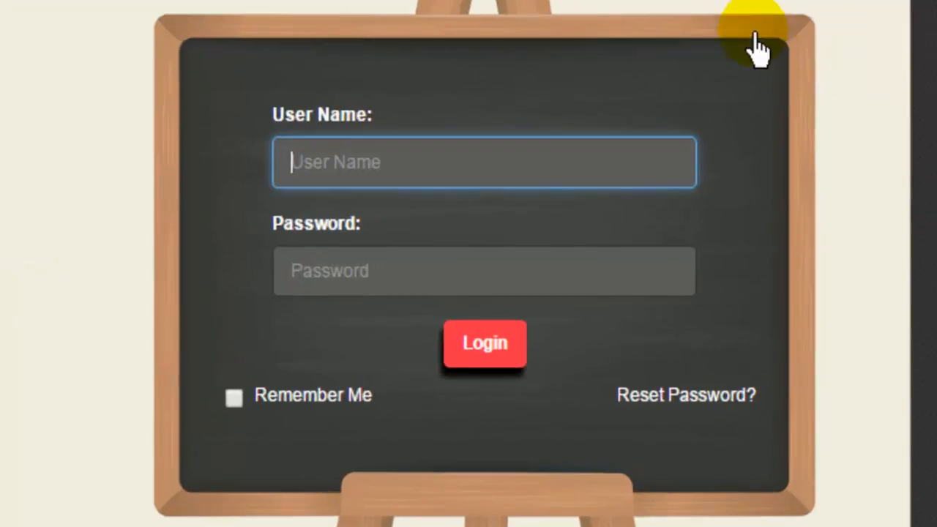
left_click(505, 151)
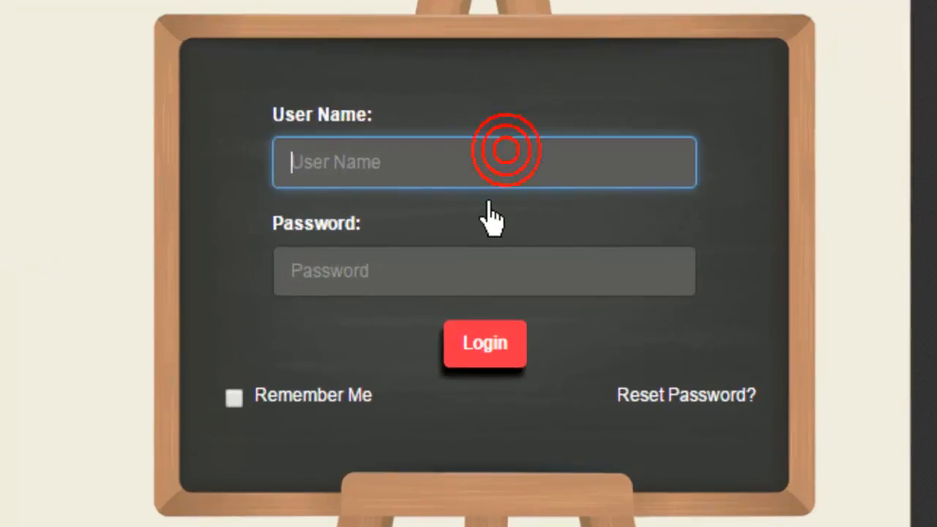
left_click(482, 165)
left_click(467, 246)
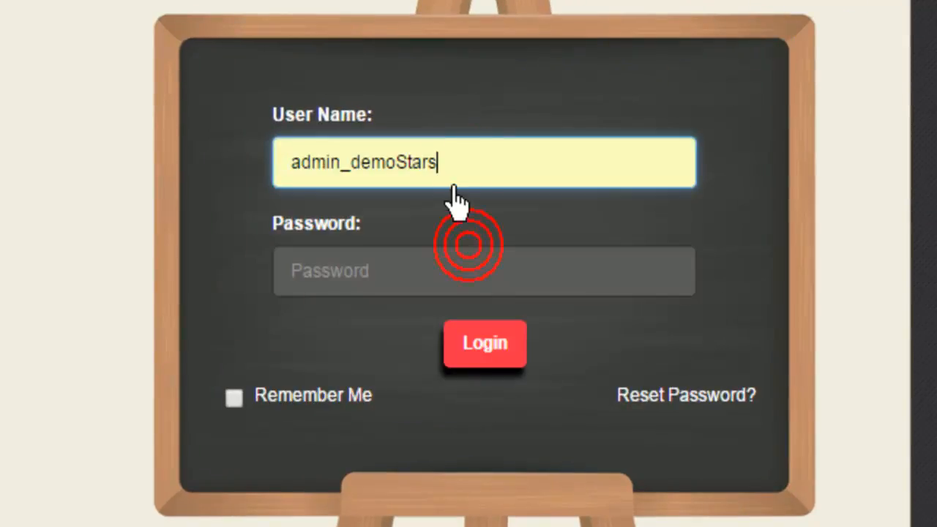
left_click(436, 271)
type("******")
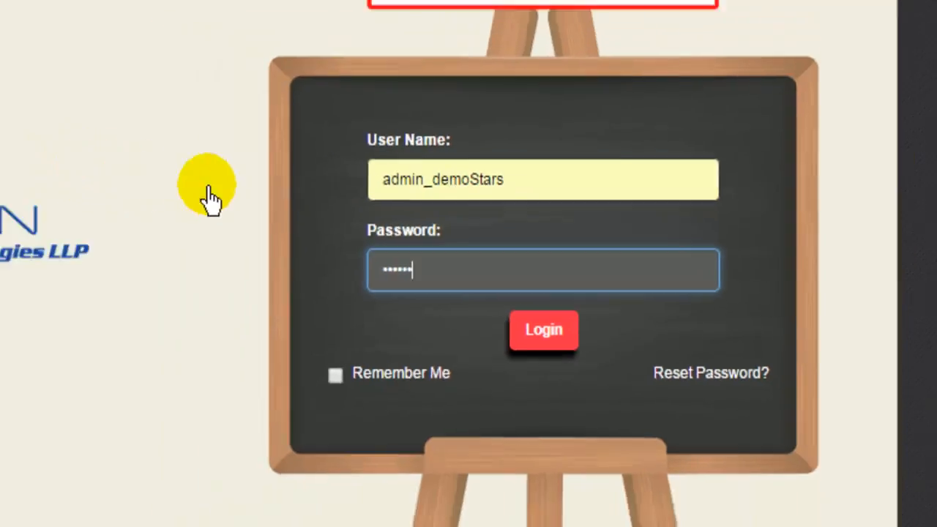
key("Return")
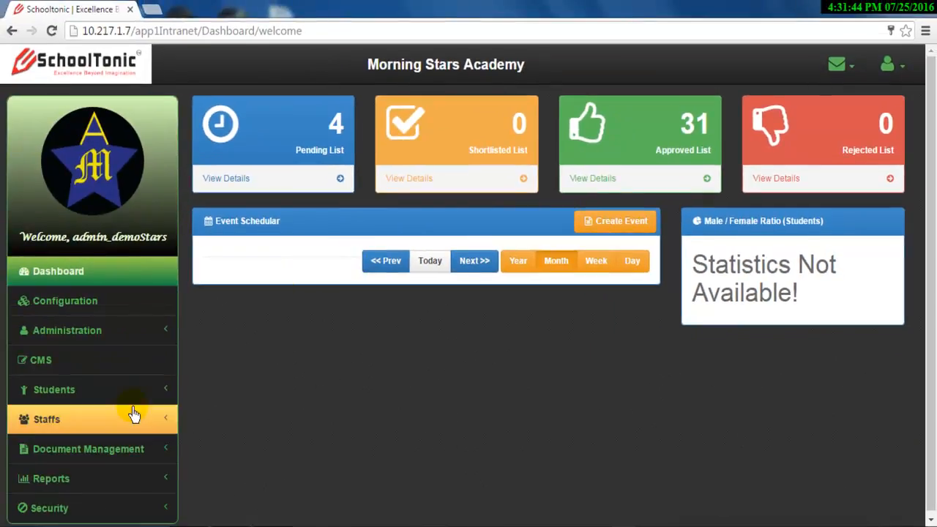
Step: Open the User Master list under Security and select the first Parent account's user ID
left_click(84, 508)
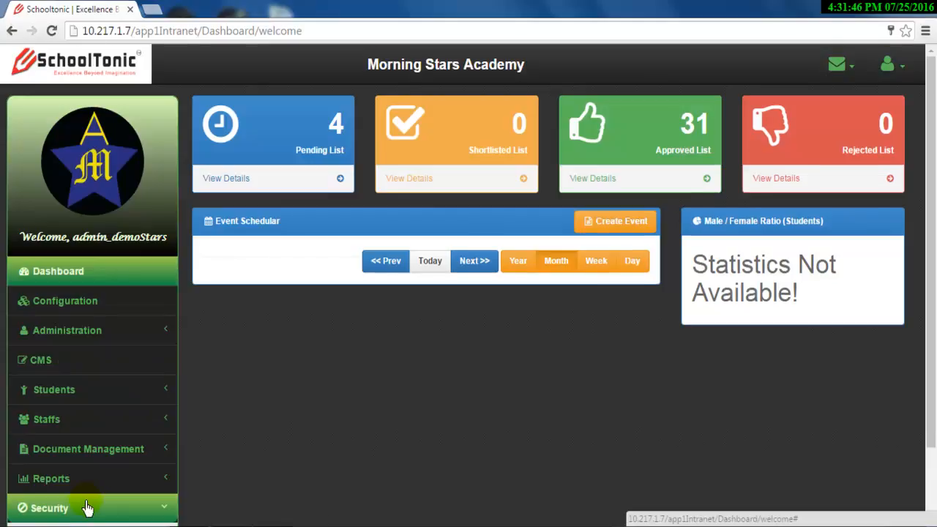
scroll(88, 498, "down", 1)
left_click(86, 510)
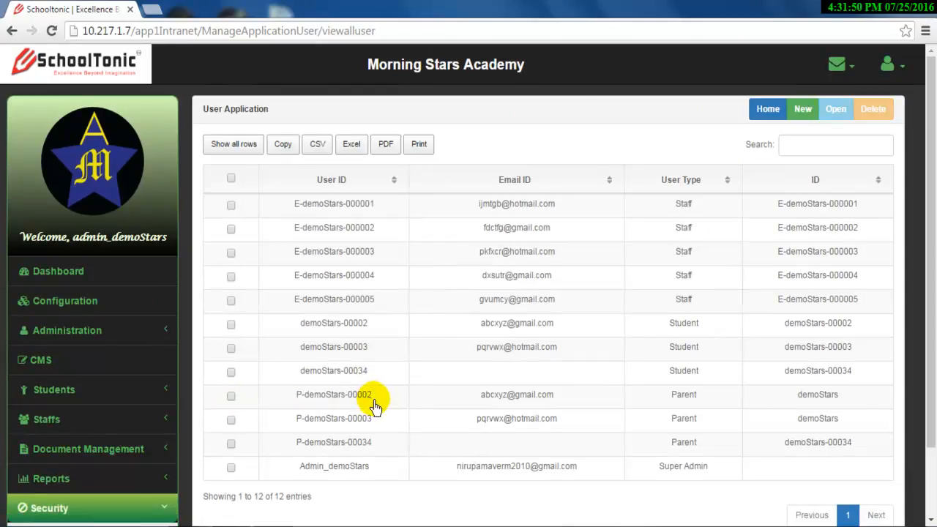
left_click_drag(373, 402, 296, 403)
key("ctrl+c")
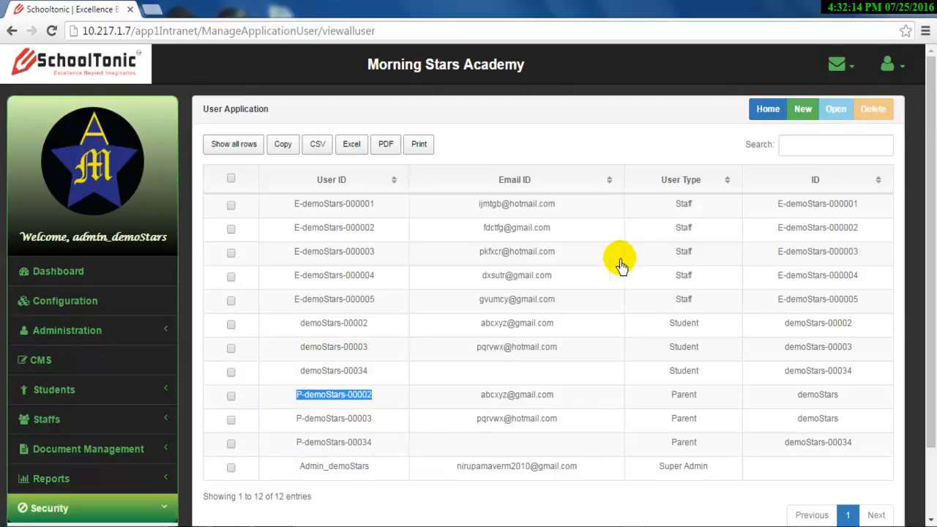
left_click(883, 61)
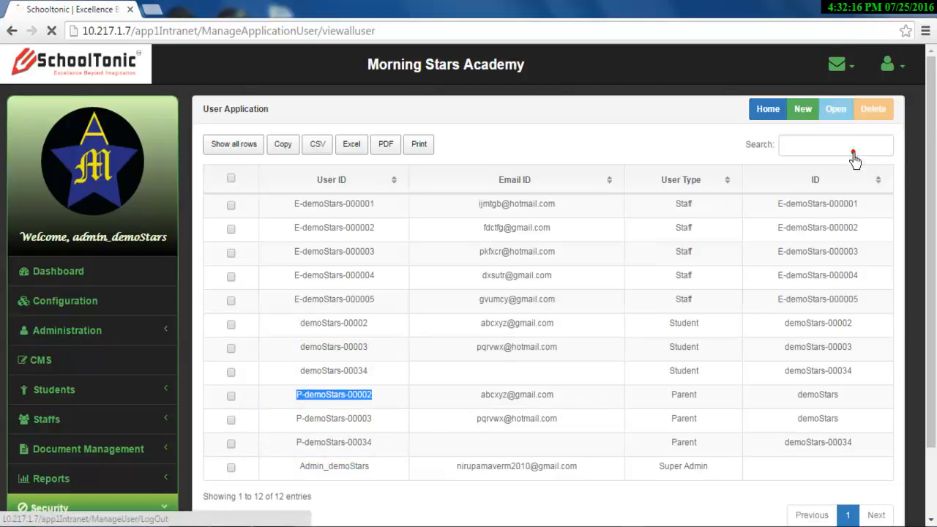
Step: Log out of admin and sign in with the pasted parent user ID and its password
left_click(852, 157)
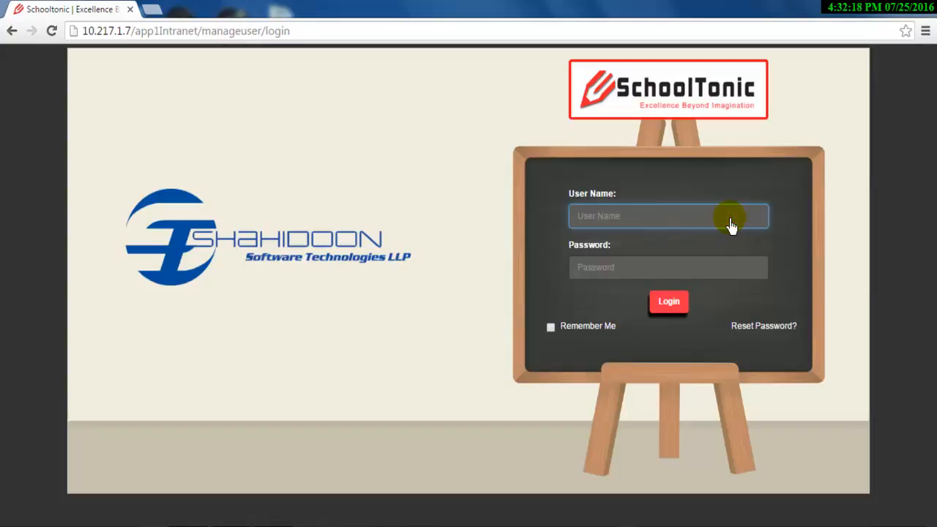
key("ctrl+v")
left_click(680, 272)
type("12")
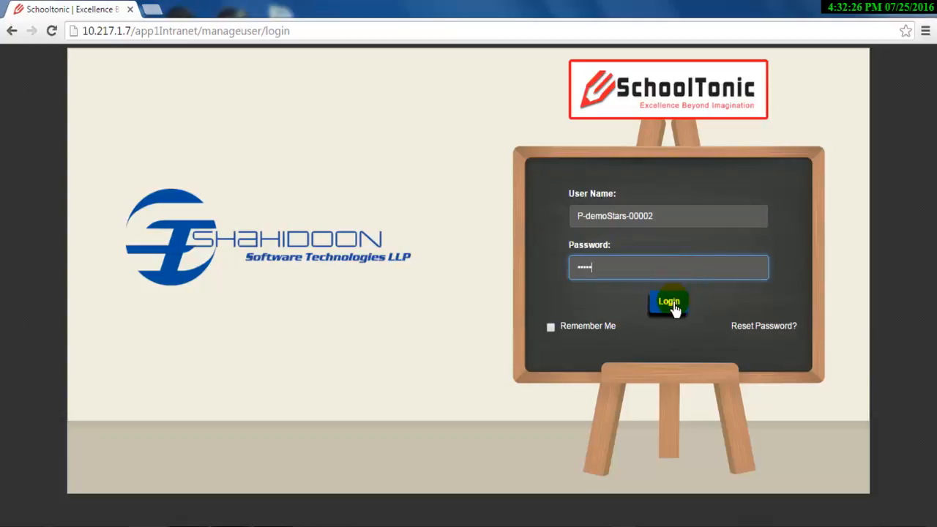
left_click(674, 307)
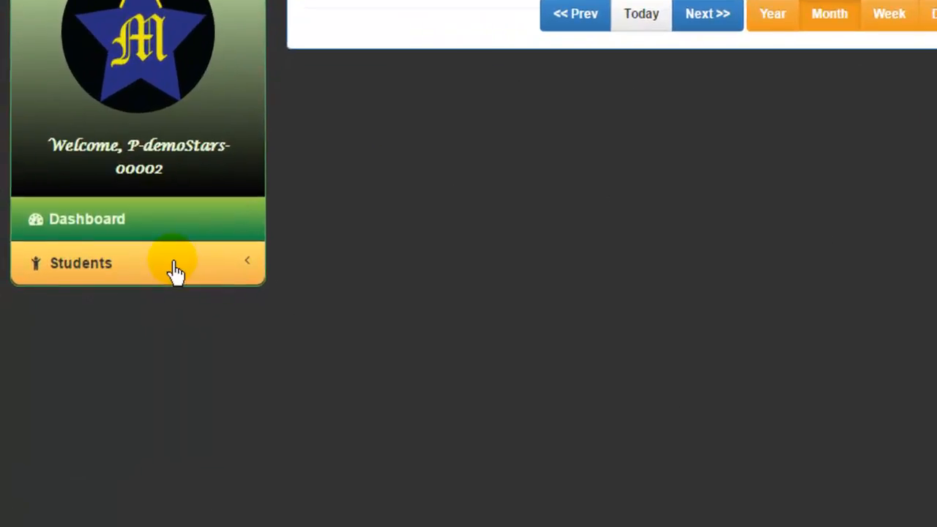
Step: Under Students, view the parent's admission record and fee collection receipts
left_click(176, 269)
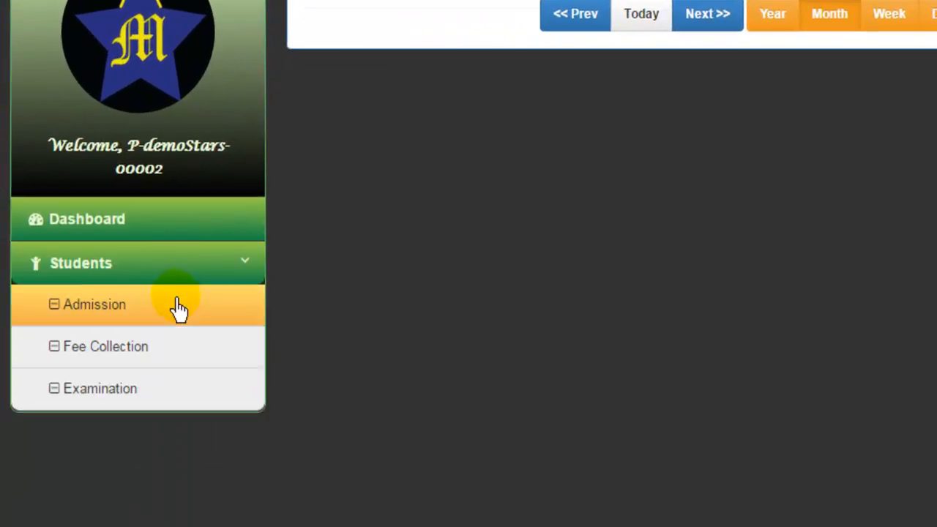
left_click(179, 316)
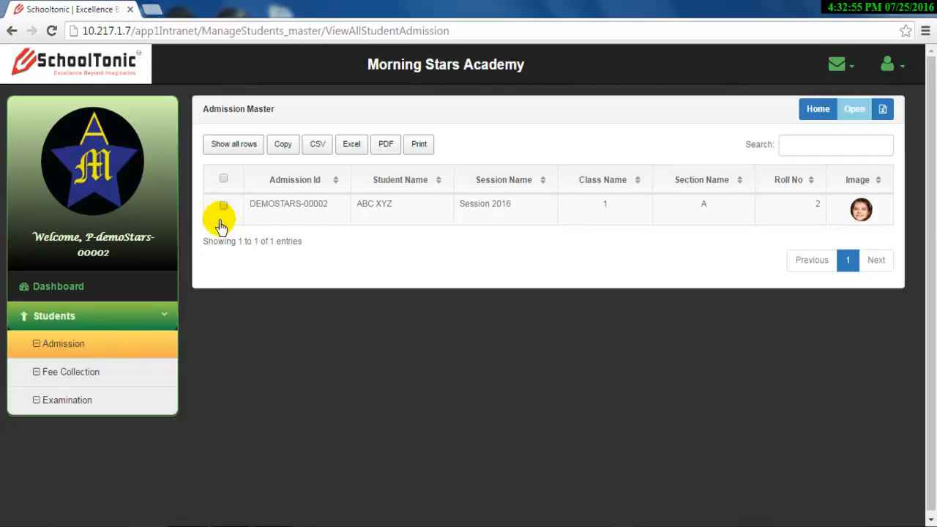
left_click(140, 379)
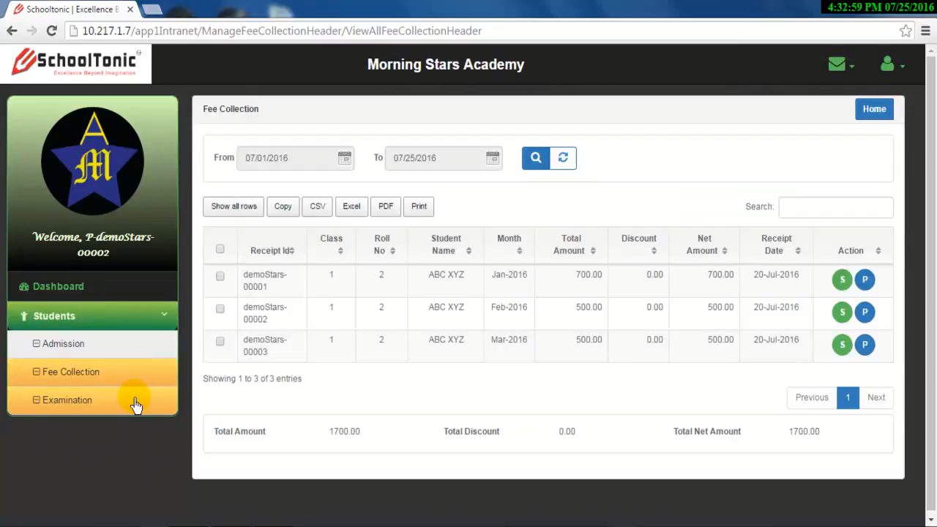
Step: Open the Examination marks entry page and browse the mark sheet options
left_click(135, 405)
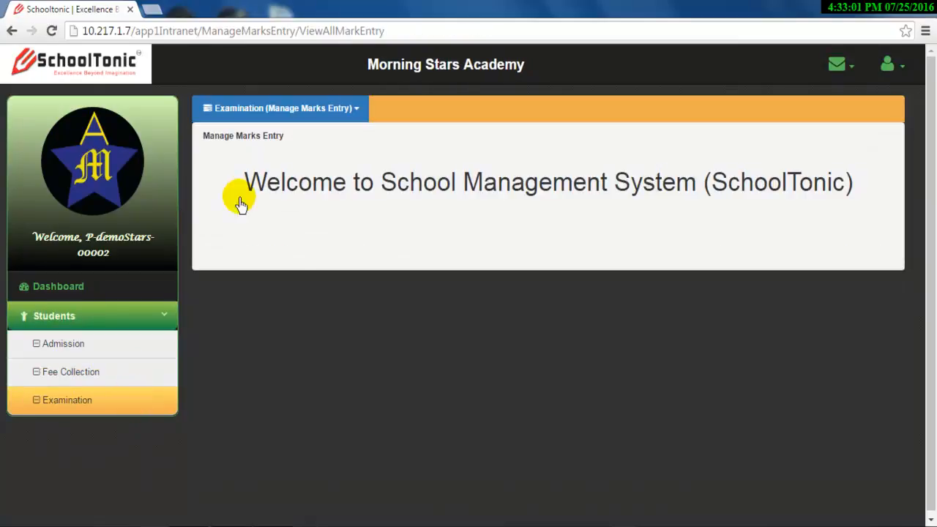
left_click(291, 108)
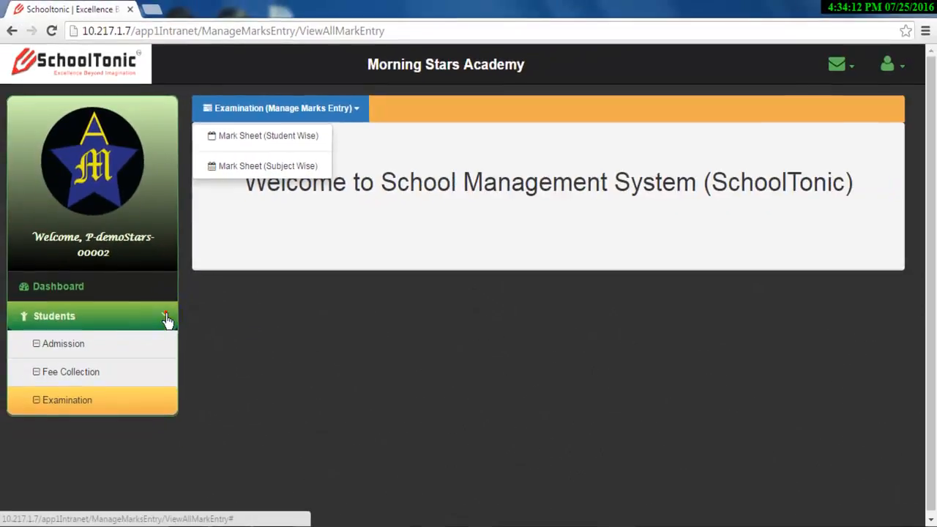
left_click(166, 315)
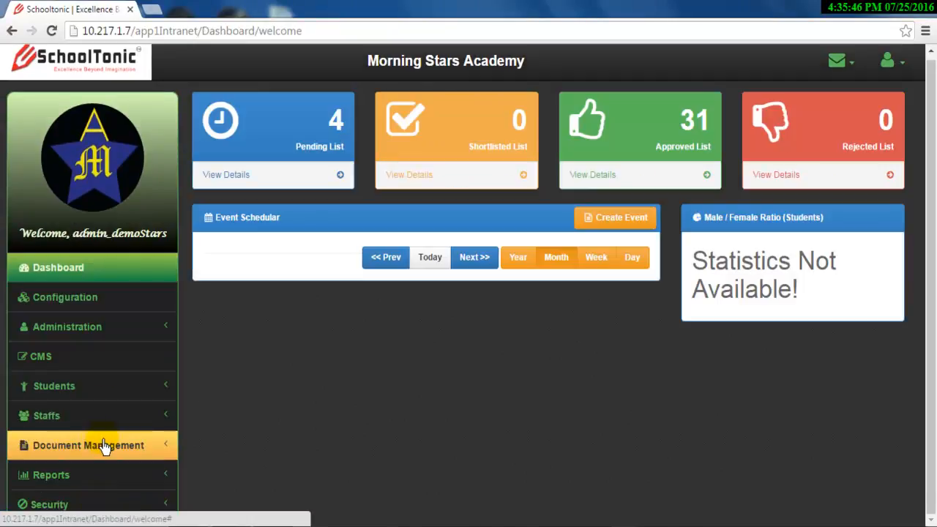
Step: In Security > User Master, tick the Super Admin row and try Open, triggering the cannot-be-modified warning
left_click(102, 508)
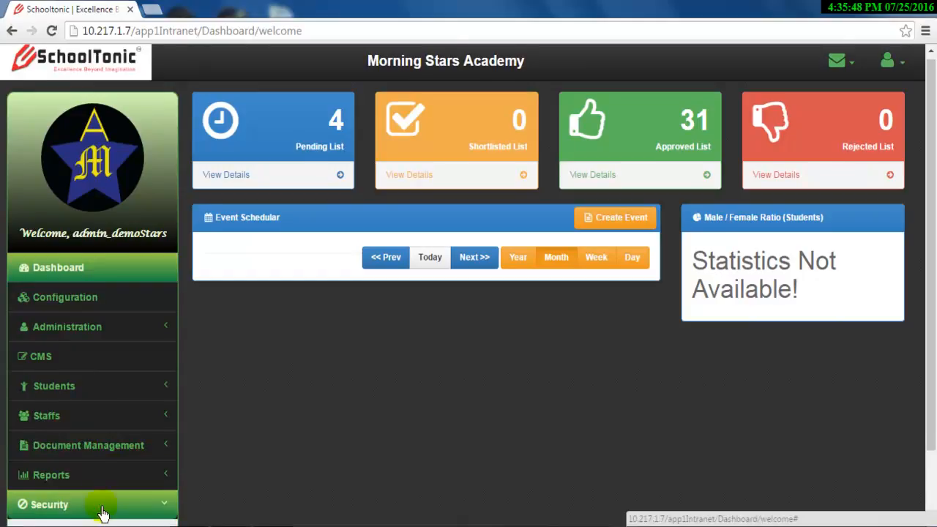
left_click(88, 511)
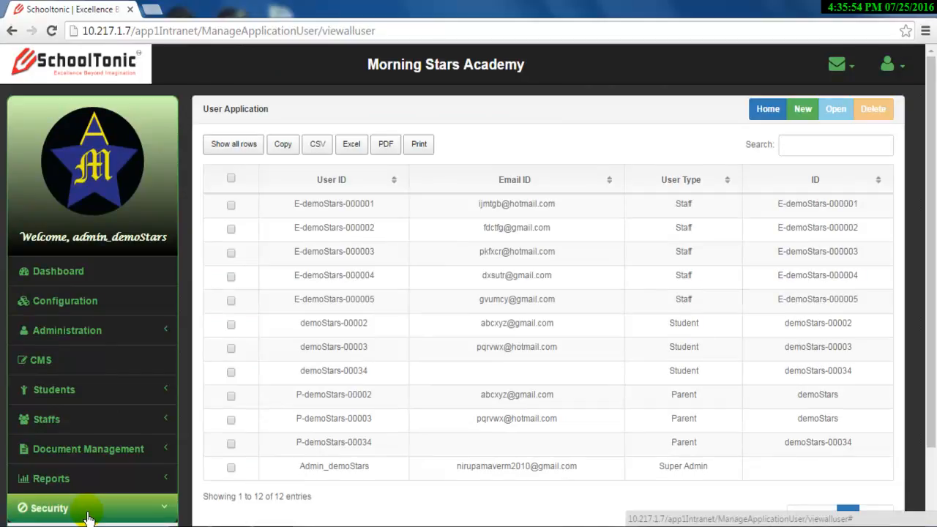
left_click(231, 467)
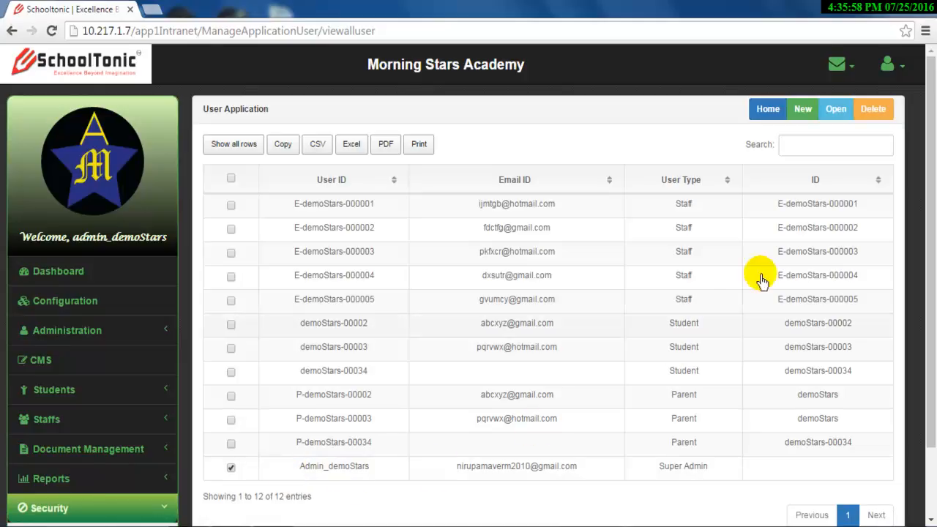
left_click(831, 115)
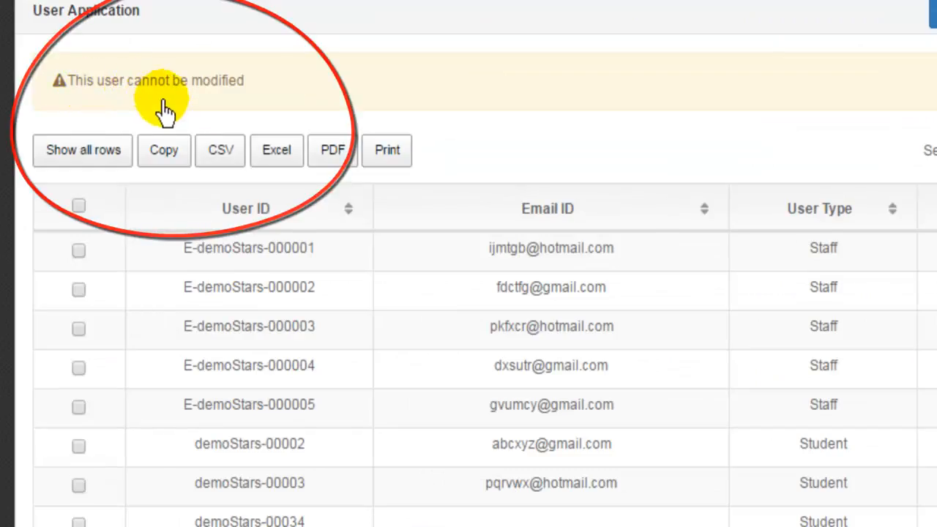
scroll(262, 112, "down", 1)
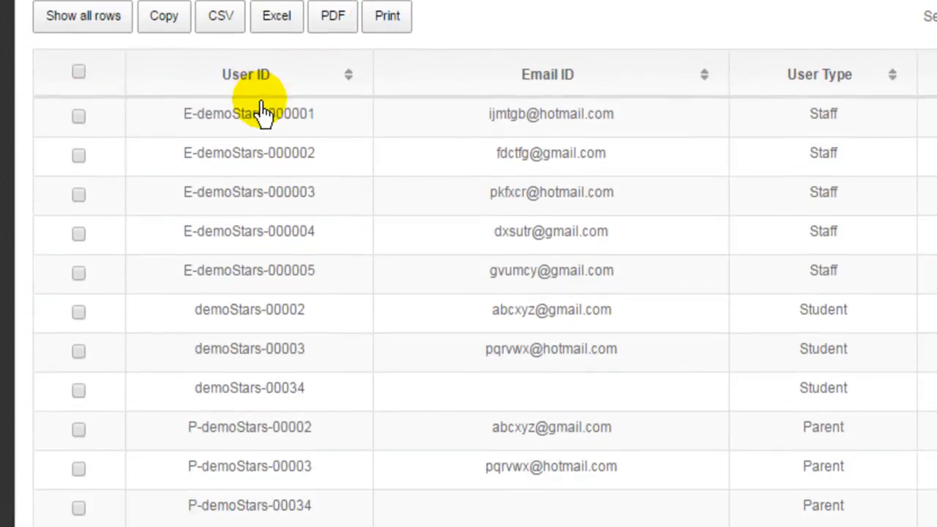